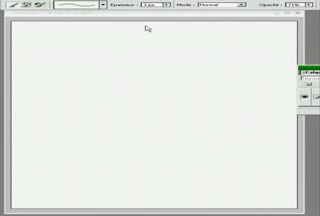
Step: Narrow the brush to about 6 px and add the blank drawing layer Calque 1
drag(171, 7, 171, 15)
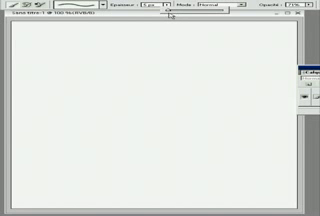
click(310, 86)
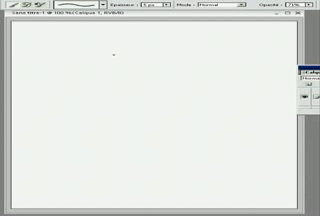
Step: Draw the left eye circle, then draw the right eye, undoing and redrawing it twice
drag(112, 54, 121, 57)
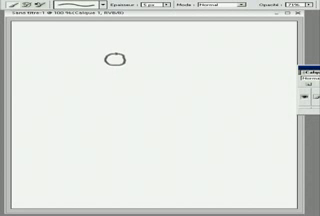
drag(147, 55, 149, 55)
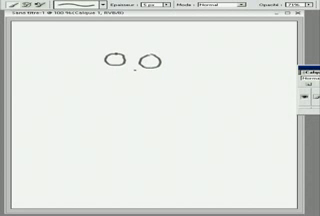
key(ctrl+z)
drag(148, 54, 149, 54)
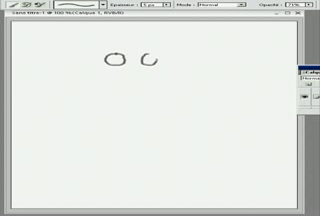
key(ctrl+z)
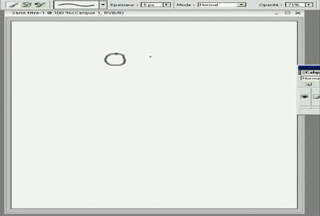
drag(150, 55, 150, 54)
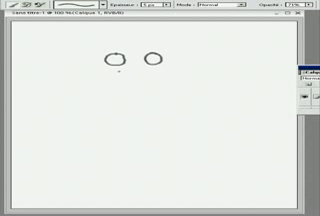
Step: Draw a smile under the eyes and the left and right sides of the face
drag(163, 66, 104, 67)
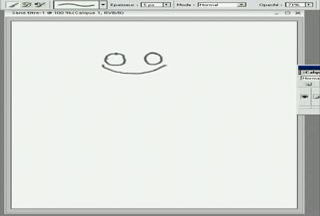
mouse_move(99, 53)
mouse_down()
mouse_move(98, 70)
mouse_move(102, 83)
mouse_move(97, 52)
mouse_up()
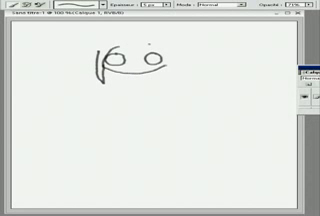
mouse_move(163, 57)
mouse_down()
mouse_move(166, 69)
mouse_move(176, 55)
mouse_up()
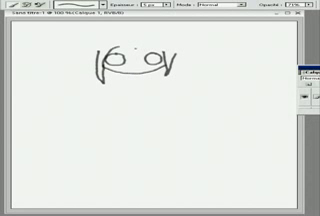
Step: Sketch spiky hair above the eyes with long strands sweeping down the left side
mouse_move(140, 48)
mouse_down()
mouse_move(166, 48)
mouse_move(182, 40)
mouse_move(124, 35)
mouse_move(134, 29)
mouse_up()
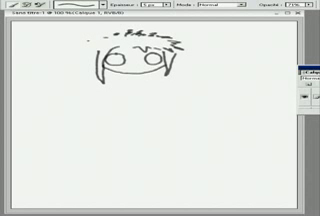
mouse_move(102, 40)
mouse_down()
mouse_move(90, 40)
mouse_move(88, 45)
mouse_move(84, 34)
mouse_move(68, 31)
mouse_move(48, 42)
mouse_move(53, 52)
mouse_move(50, 84)
mouse_up()
mouse_move(68, 72)
mouse_down()
mouse_move(50, 93)
mouse_move(62, 84)
mouse_move(64, 88)
mouse_up()
drag(75, 68, 70, 86)
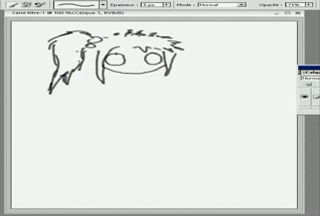
drag(80, 50, 76, 59)
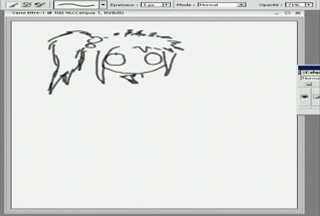
Step: Add short dark strokes below the eyes and mouth to shape the lower face
drag(141, 74, 147, 82)
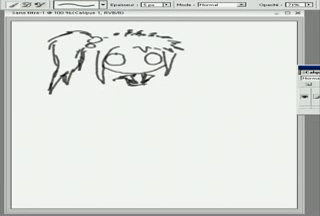
mouse_move(127, 84)
mouse_down()
mouse_move(161, 86)
mouse_move(164, 95)
mouse_up()
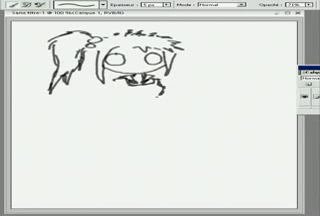
drag(130, 88, 145, 94)
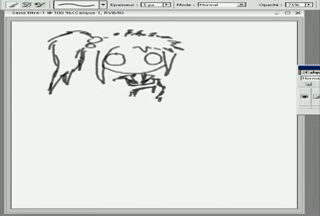
drag(155, 97, 161, 104)
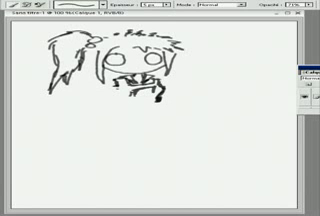
drag(121, 86, 129, 91)
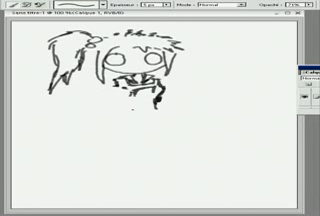
Step: Draw the neck, collar and body lines, extending the skirt outline and hem leftward
drag(114, 101, 140, 112)
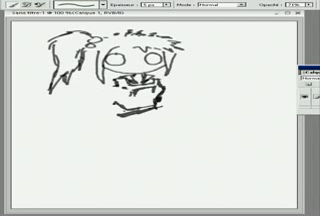
mouse_move(118, 103)
mouse_down()
mouse_move(150, 106)
mouse_move(155, 118)
mouse_up()
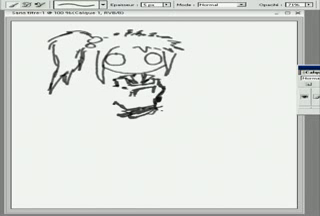
mouse_move(125, 116)
mouse_down()
mouse_move(124, 128)
mouse_move(130, 133)
mouse_move(101, 148)
mouse_move(92, 158)
mouse_move(130, 160)
mouse_move(142, 157)
mouse_up()
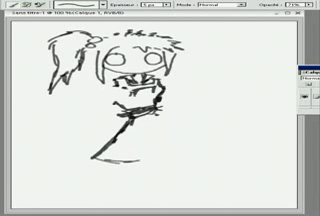
mouse_move(140, 113)
mouse_down()
mouse_move(172, 130)
mouse_move(192, 150)
mouse_move(155, 160)
mouse_up()
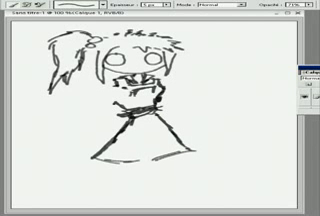
drag(121, 160, 88, 162)
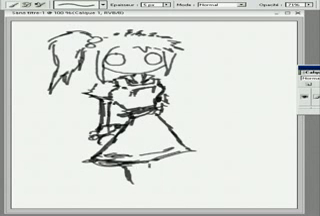
Step: Draw and darken the legs below the skirt, adding thin strands beside the ponytail
drag(48, 42, 62, 36)
mouse_move(130, 174)
mouse_down()
mouse_move(132, 190)
mouse_move(145, 207)
mouse_up()
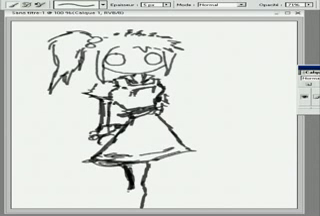
drag(130, 196, 131, 208)
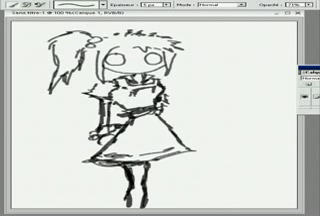
drag(133, 166, 140, 172)
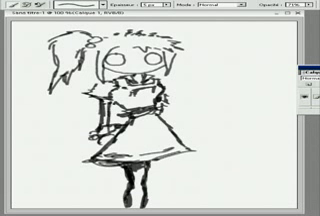
mouse_move(40, 41)
mouse_down()
mouse_move(38, 52)
mouse_move(38, 40)
mouse_move(50, 38)
mouse_up()
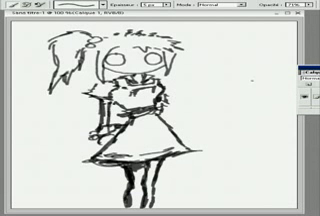
Step: Draw rough left, top and right frame edges around the standing girl
mouse_move(26, 68)
mouse_down()
mouse_move(46, 67)
mouse_move(30, 105)
mouse_move(30, 150)
mouse_up()
mouse_move(32, 62)
mouse_down()
mouse_move(40, 74)
mouse_move(30, 158)
mouse_move(70, 160)
mouse_up()
mouse_move(190, 63)
mouse_down()
mouse_move(230, 63)
mouse_move(262, 90)
mouse_move(262, 155)
mouse_move(204, 161)
mouse_up()
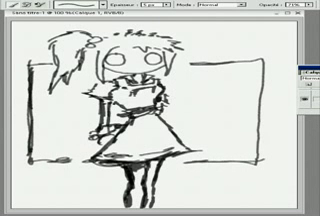
Step: Make Calque 2 the active layer and set the foreground colour to medium blue
click(316, 95)
click(308, 88)
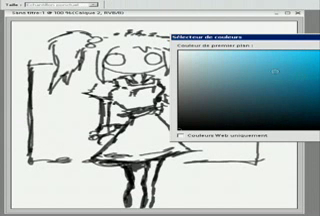
drag(275, 70, 262, 66)
drag(318, 70, 318, 60)
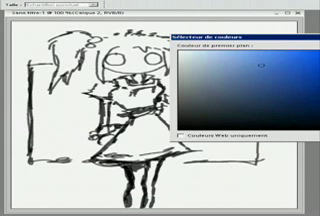
click(254, 52)
key(Return)
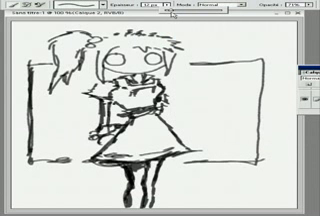
Step: Paint the hair's left and right sides and the ponytail blue, then add an eye highlight
mouse_move(111, 42)
mouse_down()
mouse_move(103, 57)
mouse_move(100, 78)
mouse_up()
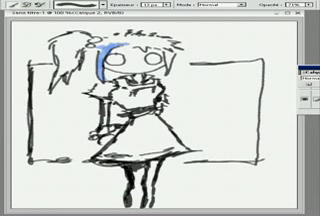
drag(169, 51, 173, 64)
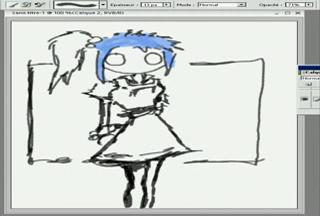
mouse_move(71, 48)
mouse_down()
mouse_move(77, 61)
mouse_move(74, 68)
mouse_up()
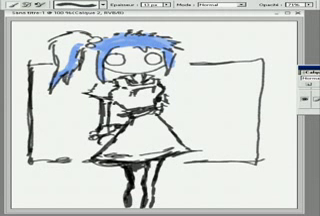
drag(57, 48, 66, 59)
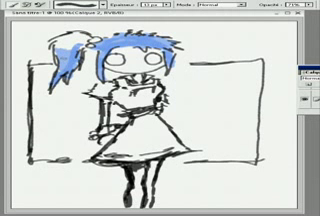
drag(55, 43, 68, 48)
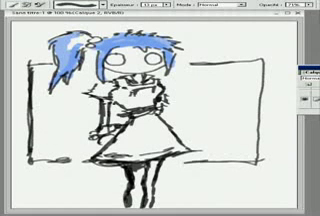
drag(80, 34, 70, 50)
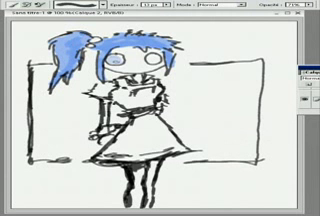
drag(110, 58, 120, 62)
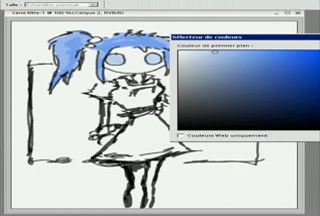
Step: Set the foreground colour to a light cyan
click(232, 64)
click(236, 62)
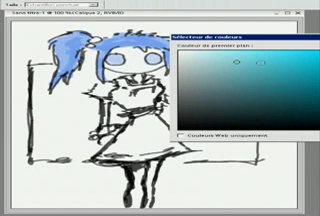
key(Return)
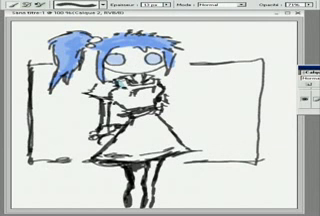
Step: Paint the collar and skirt cyan, covering the skirt's right side and highlight
mouse_move(114, 90)
mouse_down()
mouse_move(124, 102)
mouse_move(151, 97)
mouse_up()
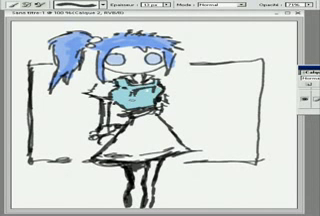
mouse_move(116, 125)
mouse_down()
mouse_move(138, 142)
mouse_move(120, 135)
mouse_move(105, 145)
mouse_move(150, 150)
mouse_up()
drag(133, 136, 148, 154)
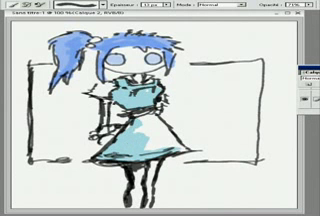
drag(155, 125, 172, 146)
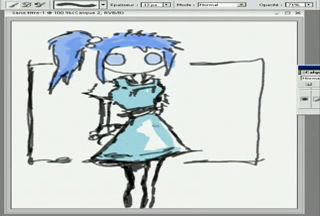
drag(145, 132, 154, 149)
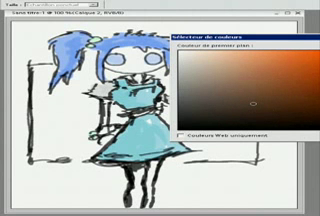
Step: Choose a reddish-brown foreground colour and return to the Brush tool
click(267, 86)
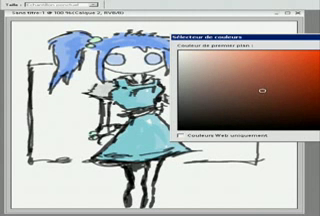
key(Return)
key(b)
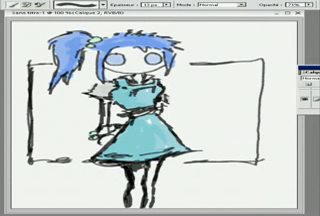
Step: Paint the girl's left and right legs brown
drag(134, 184, 137, 198)
drag(131, 175, 136, 202)
mouse_move(129, 166)
mouse_down()
mouse_move(134, 196)
mouse_move(140, 194)
mouse_up()
mouse_move(147, 170)
mouse_down()
mouse_move(148, 194)
mouse_move(154, 192)
mouse_up()
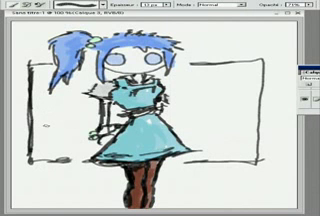
Step: Paint the panel's left side and bottom edge green, filling the white gaps
drag(46, 125, 90, 154)
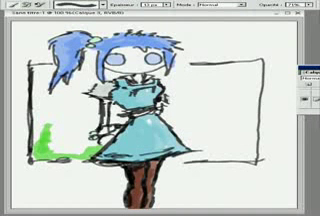
drag(42, 125, 40, 68)
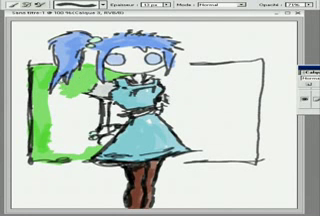
drag(58, 100, 58, 130)
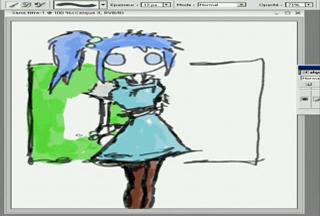
drag(64, 120, 84, 142)
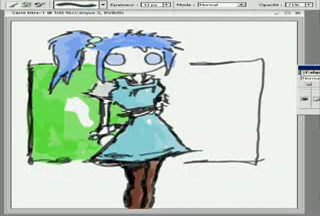
drag(70, 100, 80, 126)
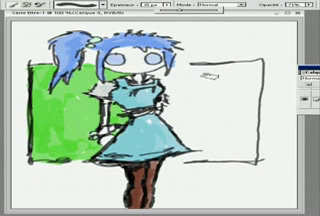
Step: Fill the panel's right side green with a bigger brush, covering the remaining white patches
mouse_move(207, 88)
mouse_down()
mouse_move(232, 113)
mouse_move(215, 68)
mouse_up()
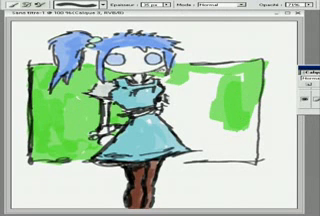
drag(205, 93, 172, 78)
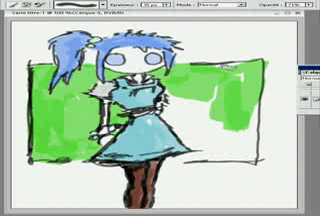
drag(237, 140, 238, 132)
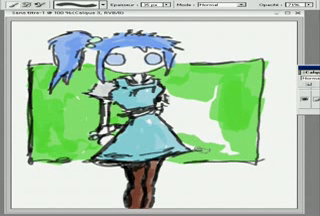
drag(170, 98, 180, 118)
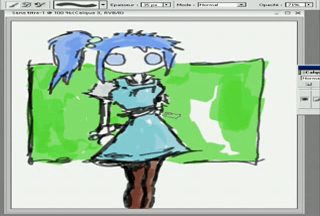
mouse_move(208, 128)
mouse_down()
mouse_move(222, 150)
mouse_move(244, 152)
mouse_up()
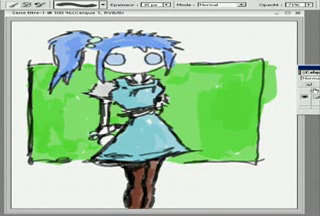
Step: Change the layer's blending mode using the blend-mode list in the Layers palette
click(310, 80)
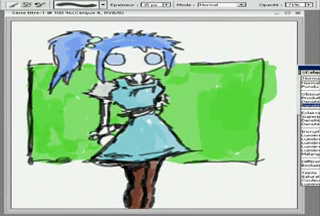
click(310, 100)
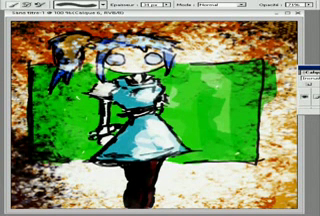
Step: Undo the adjustment that lightened the ponytail so it stays dark blue
key(ctrl+z)
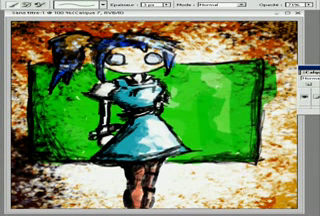
Step: Draw a thin dark outline stroke along the girl's hair
mouse_move(64, 38)
mouse_down()
mouse_move(65, 17)
mouse_move(53, 16)
mouse_move(61, 26)
mouse_move(58, 40)
mouse_move(57, 27)
mouse_move(53, 27)
mouse_up()
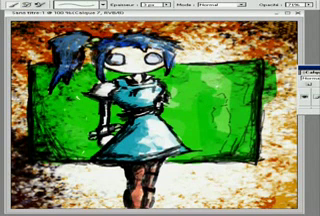
Step: Open the File menu to begin saving an optimized web copy
key(alt+f)
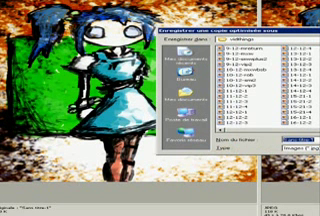
text(dessi)
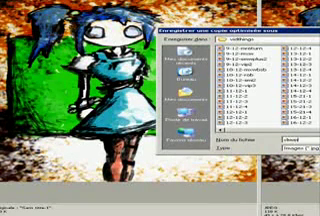
Step: Confirm saving the optimized web copy of the drawing
key(Return)
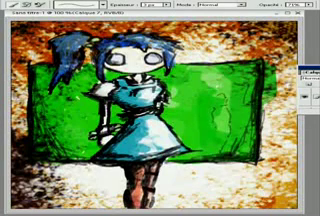